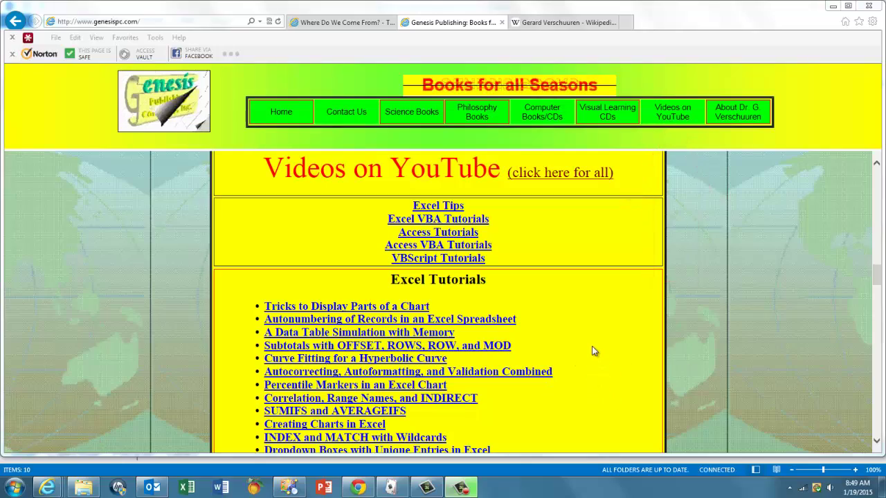
# - Look through the Excel and Excel VBA tutorial lists on the Genesis Publishing website
pyautogui.scroll(-6, 595, 347)
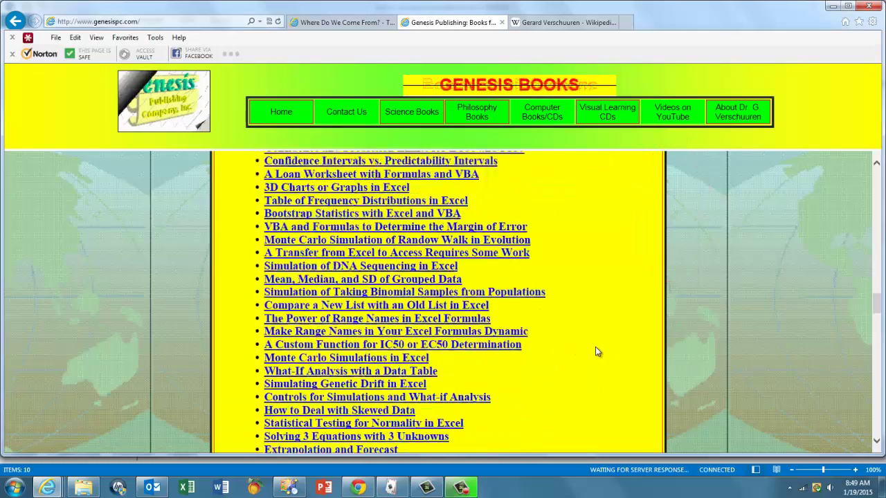
pyautogui.scroll(-10, 595, 352)
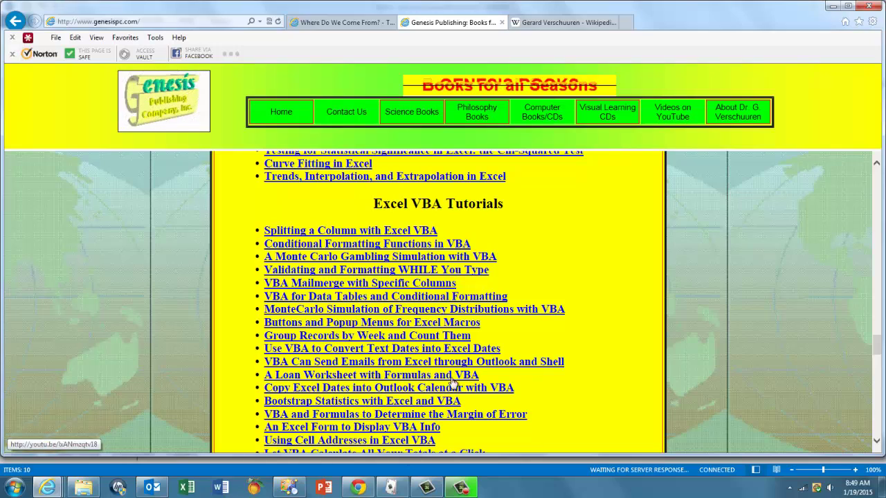
pyautogui.scroll(-5, 585, 398)
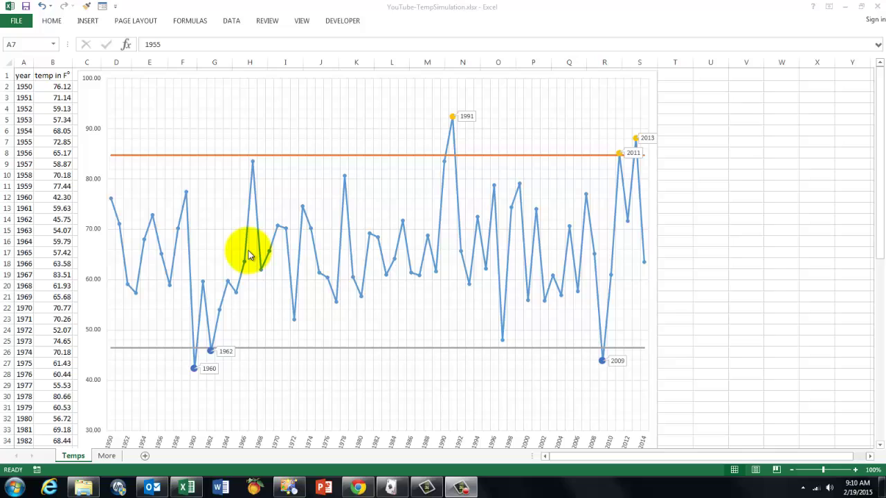
# - Recalculate the temperature simulation on the Temps sheet five times to generate new random temperatures
pyautogui.moveTo(257, 225)
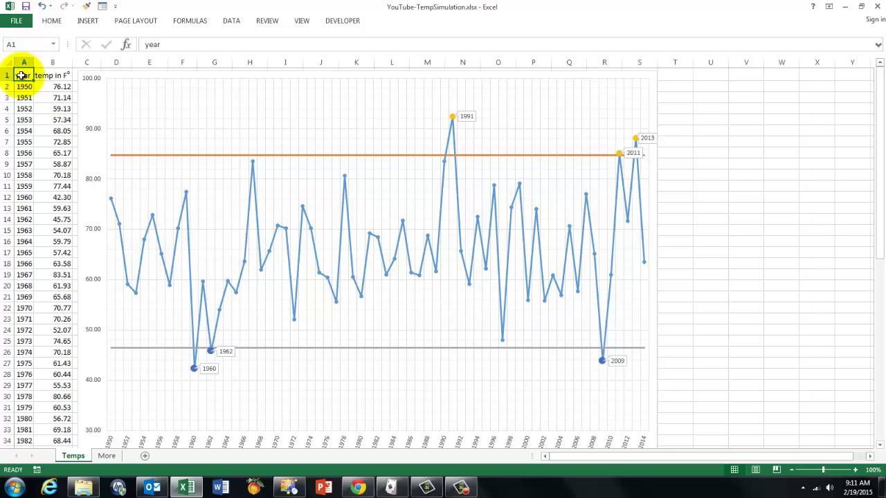
pyautogui.press('F9')
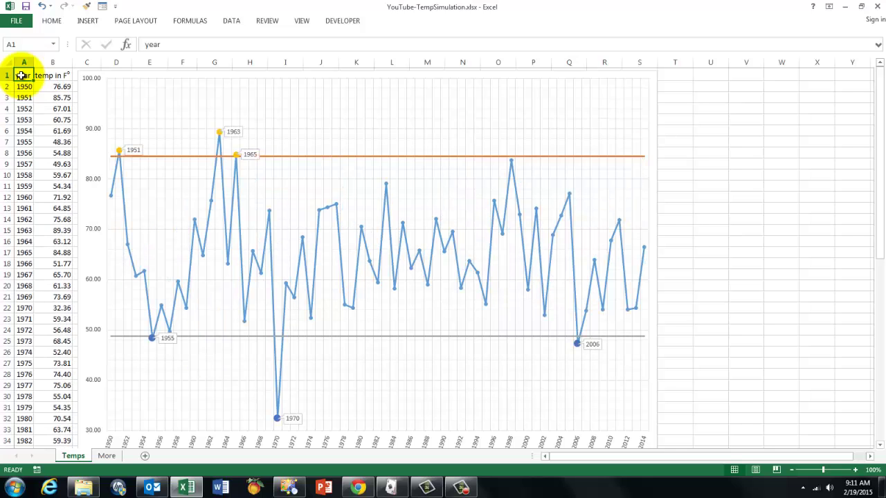
pyautogui.press('F9')
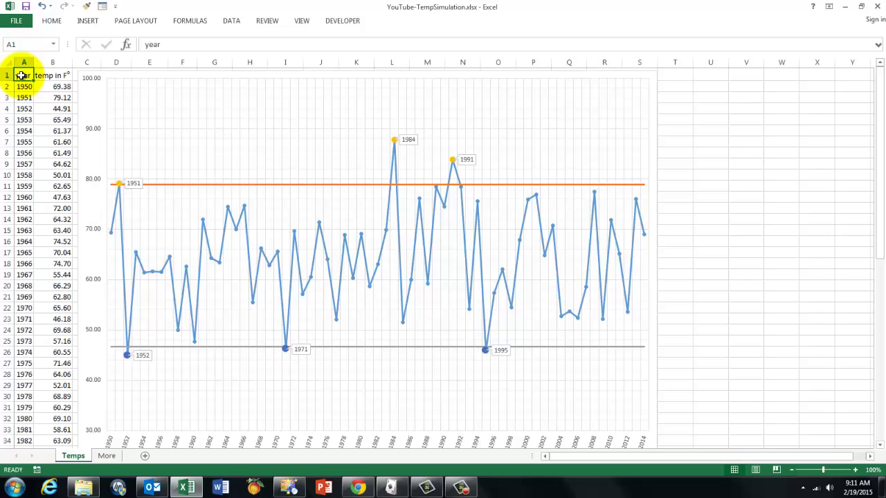
pyautogui.press('F9')
pyautogui.press('F9')
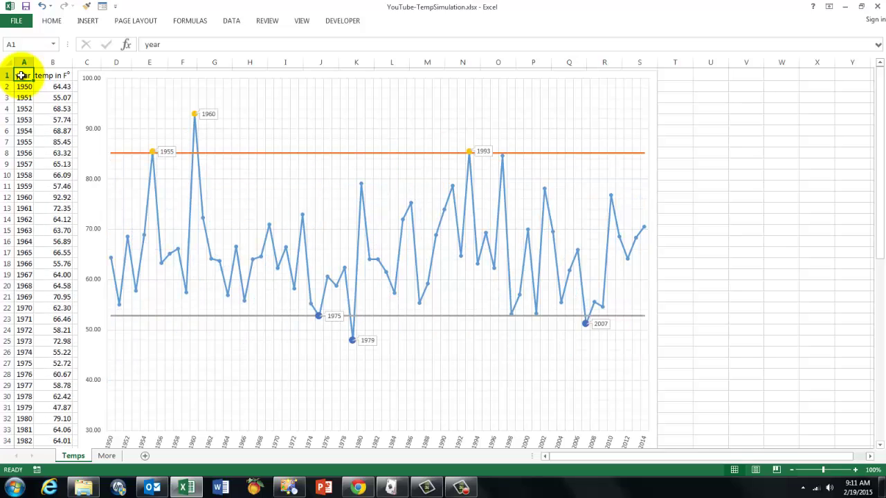
pyautogui.press('F9')
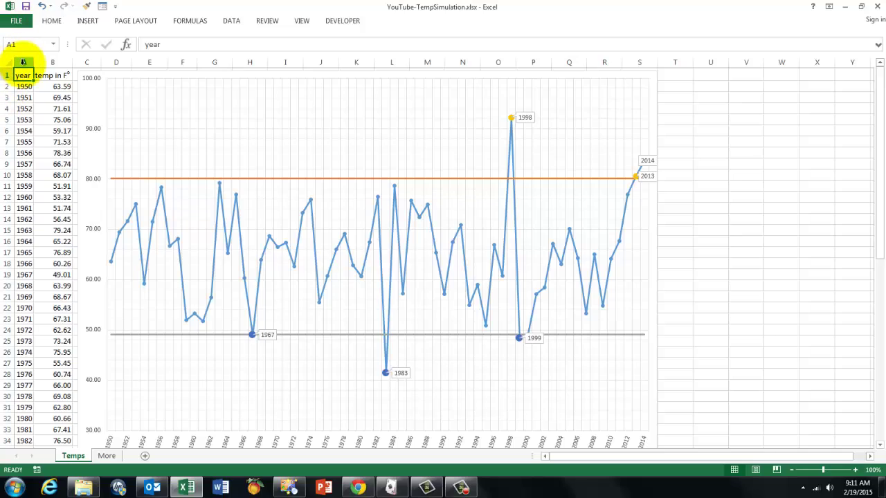
# - Examine the year column and the probability, mean and standard deviation arguments of the NORM.INV formula in B2
pyautogui.click(23, 62)
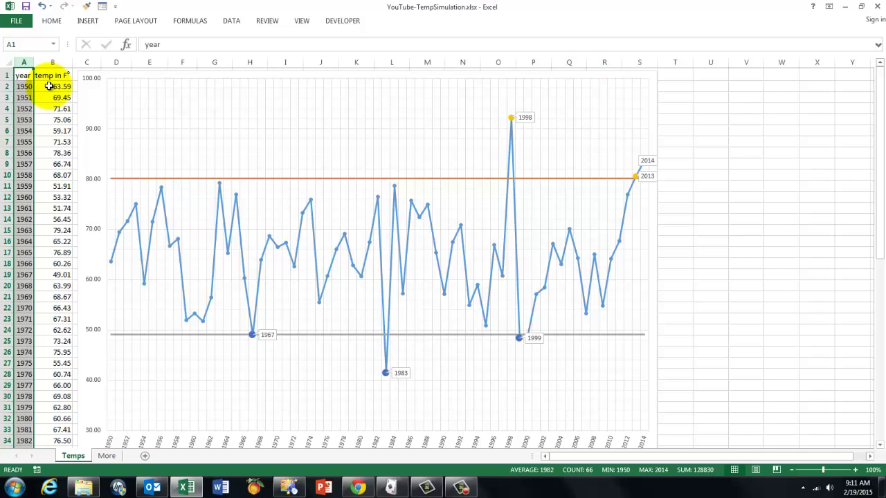
pyautogui.click(49, 86)
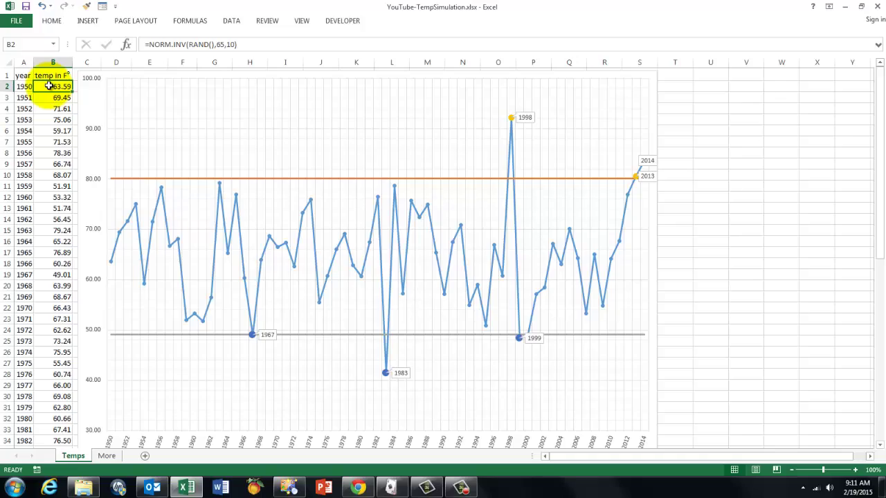
pyautogui.click(126, 45)
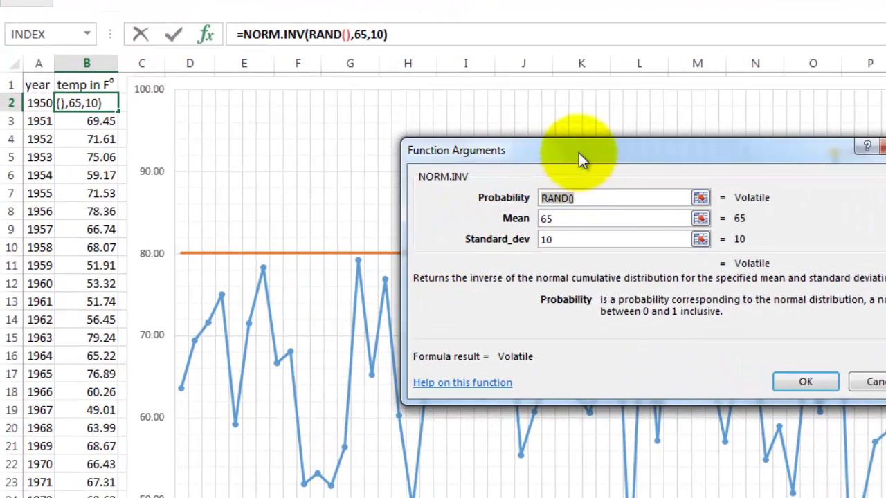
pyautogui.moveTo(489, 138); pyautogui.dragTo(330, 146)
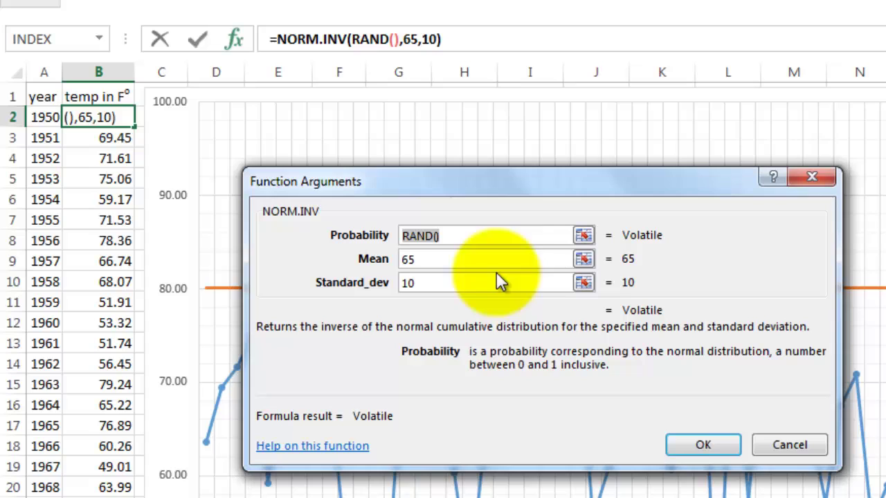
pyautogui.click(425, 259)
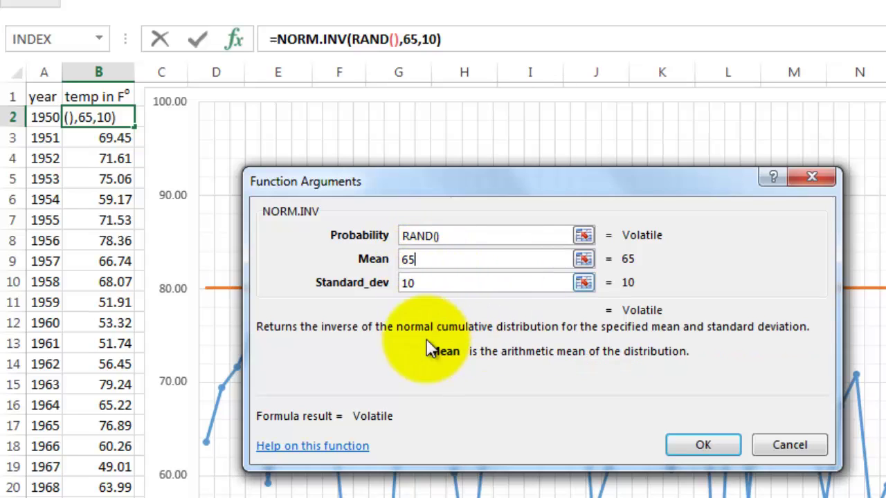
pyautogui.click(440, 284)
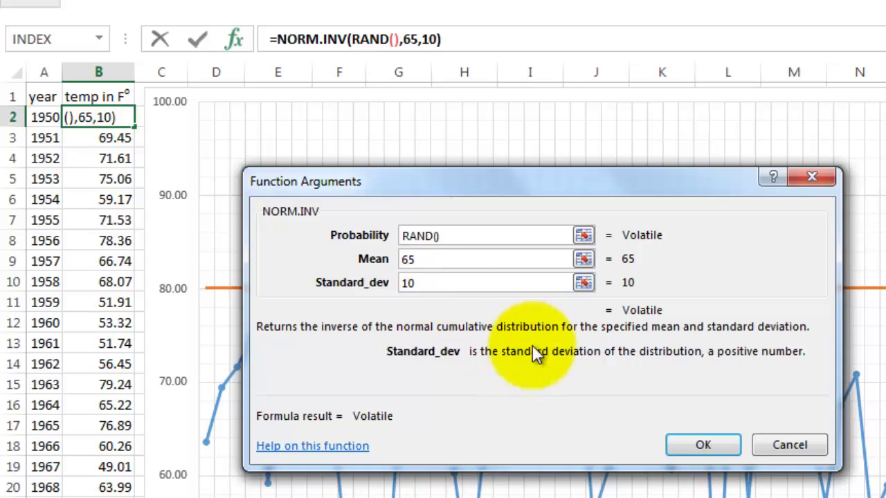
pyautogui.moveTo(425, 258); pyautogui.dragTo(399, 266)
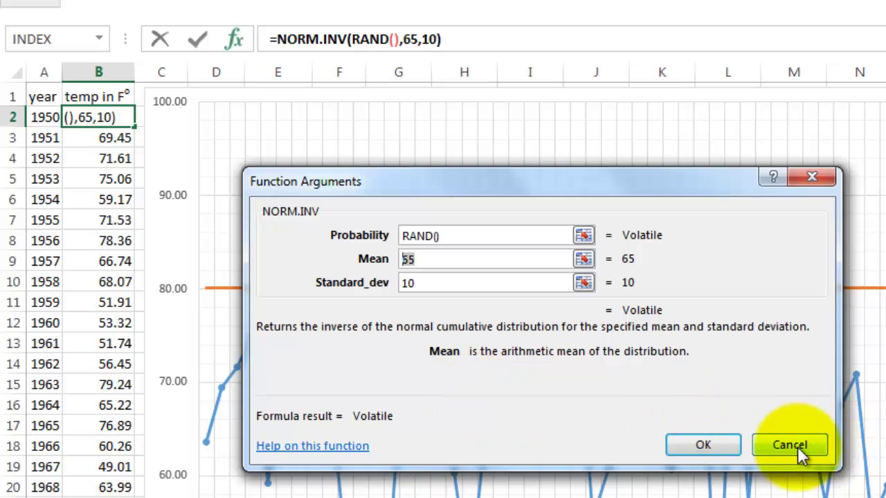
pyautogui.click(696, 443)
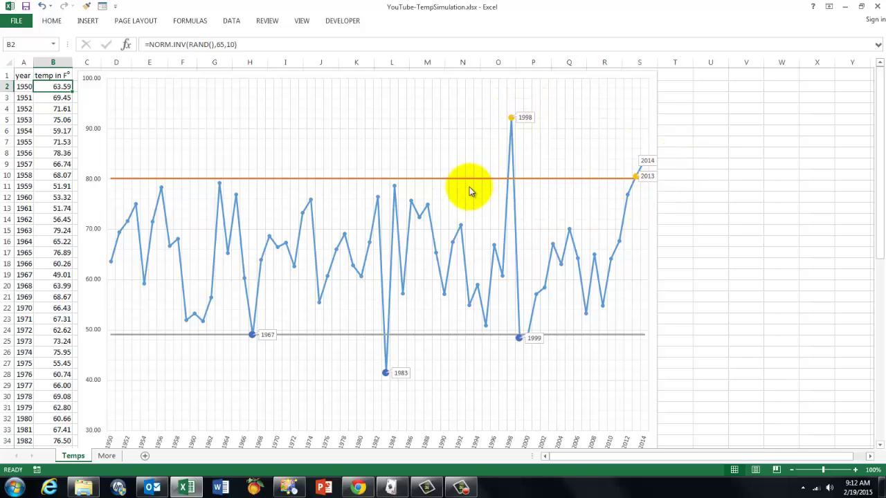
# - Move the chart to uncover columns C and D, and examine the array and K arguments of the PERCENTILE.EXC formula in C2
pyautogui.click(137, 74)
pyautogui.moveTo(138, 73); pyautogui.dragTo(189, 73)
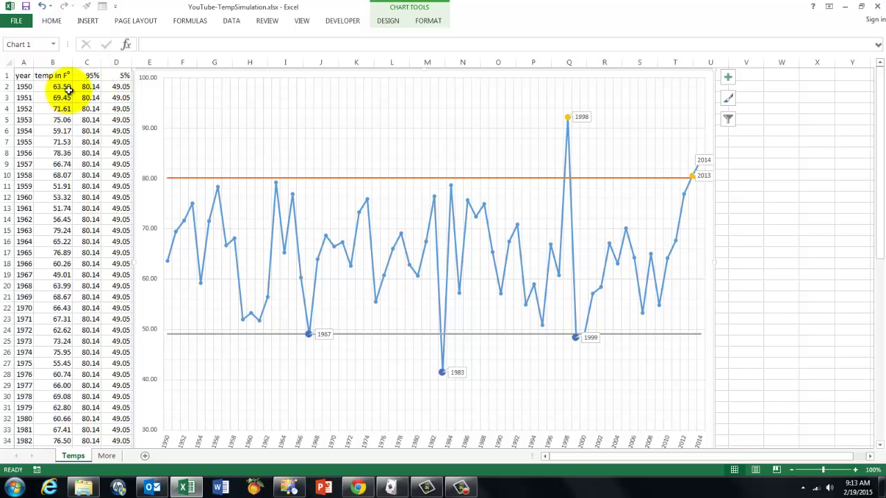
pyautogui.click(90, 86)
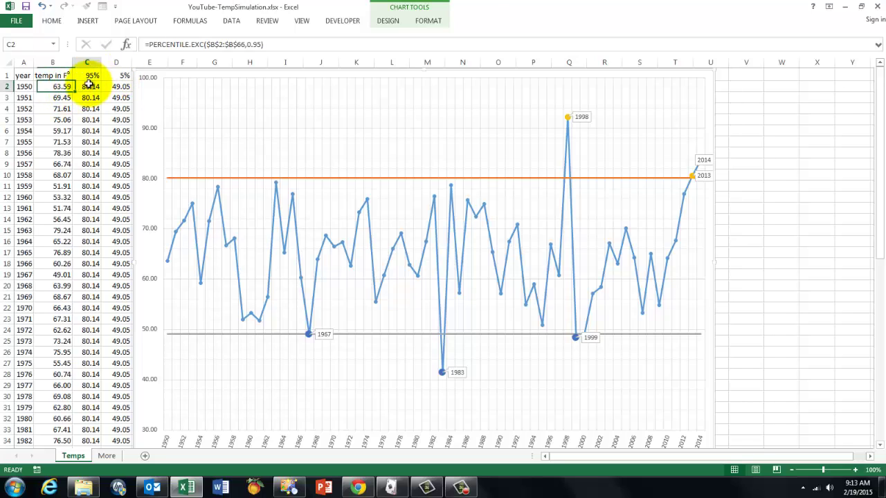
pyautogui.click(126, 44)
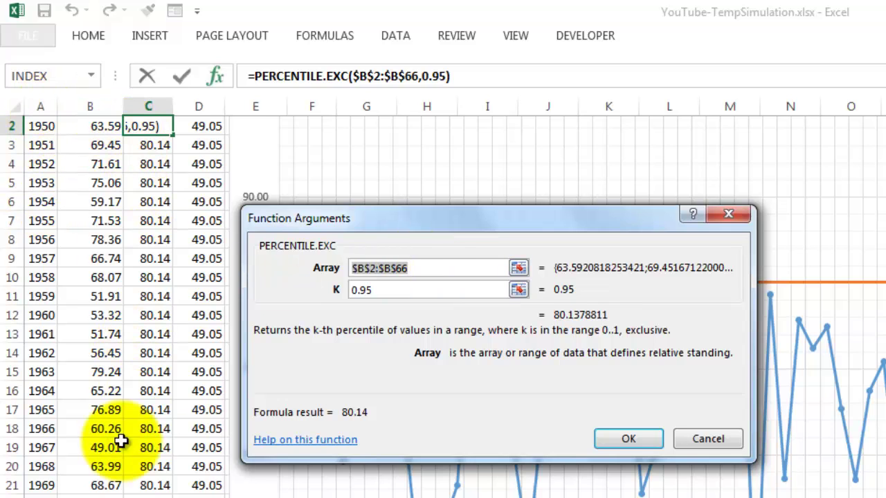
pyautogui.click(356, 263)
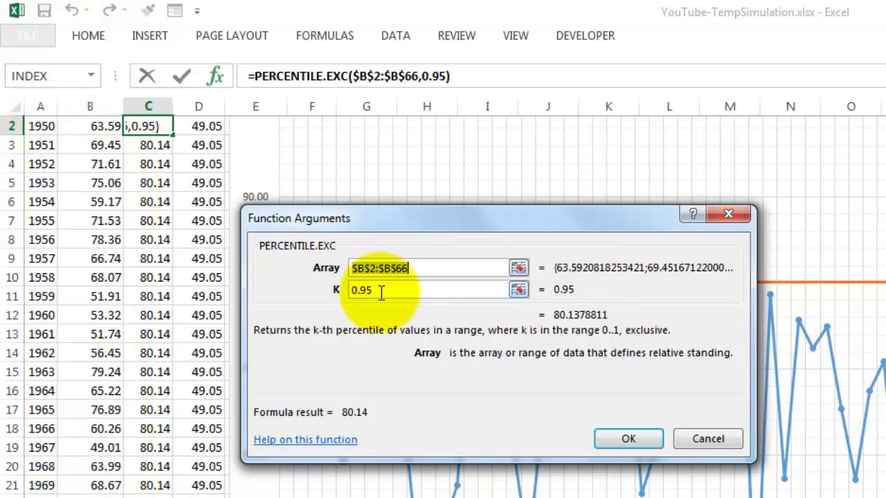
pyautogui.click(381, 291)
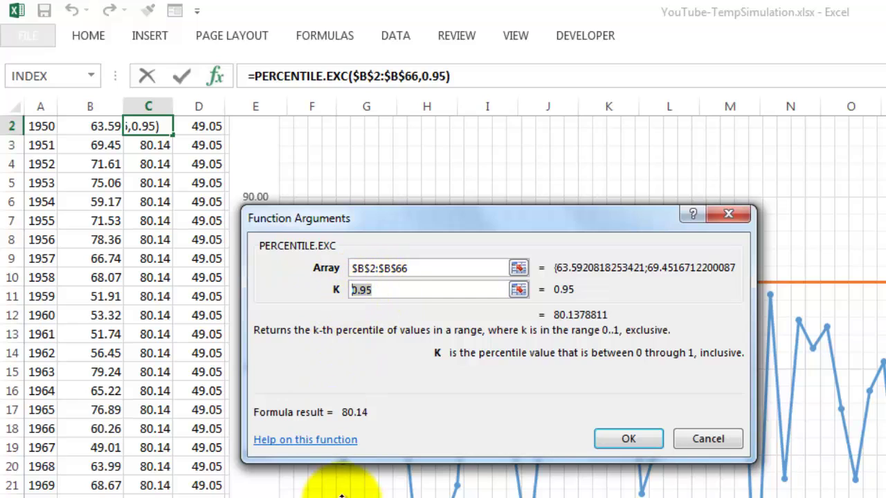
pyautogui.click(707, 439)
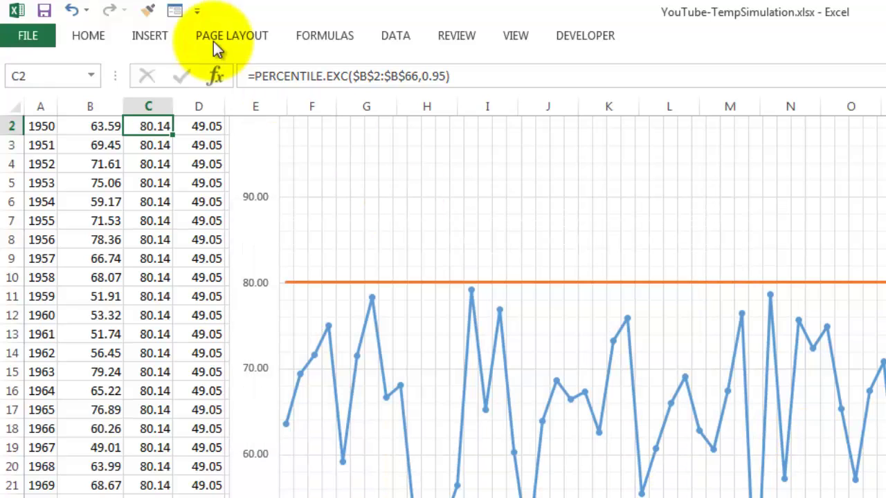
# - Examine the K argument of the PERCENTILE.EXC formula in D2, leaving the formula unedited
pyautogui.click(200, 127)
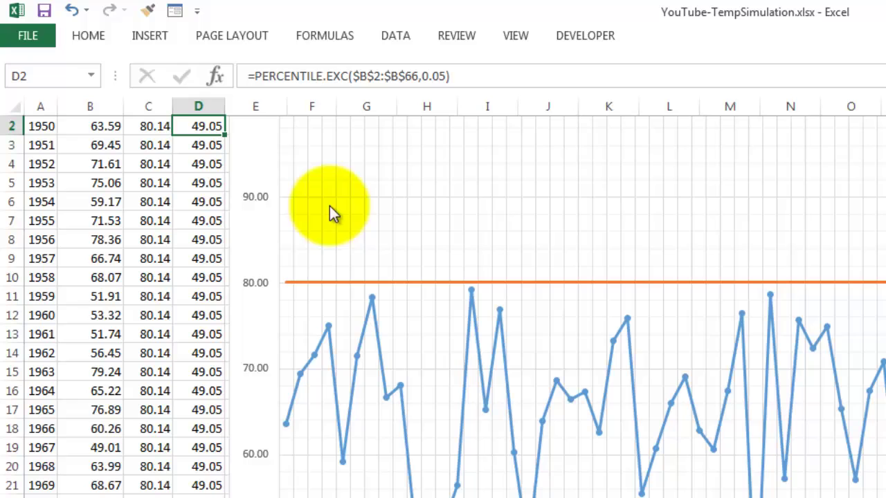
pyautogui.click(216, 78)
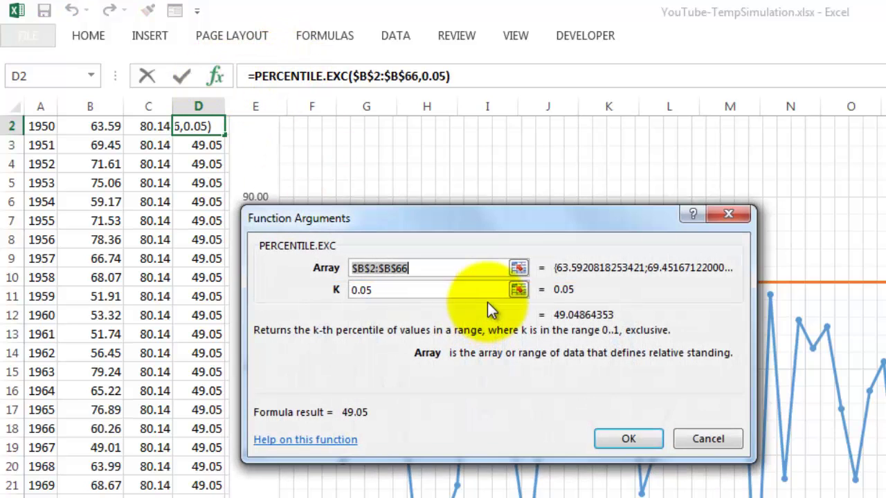
pyautogui.click(381, 290)
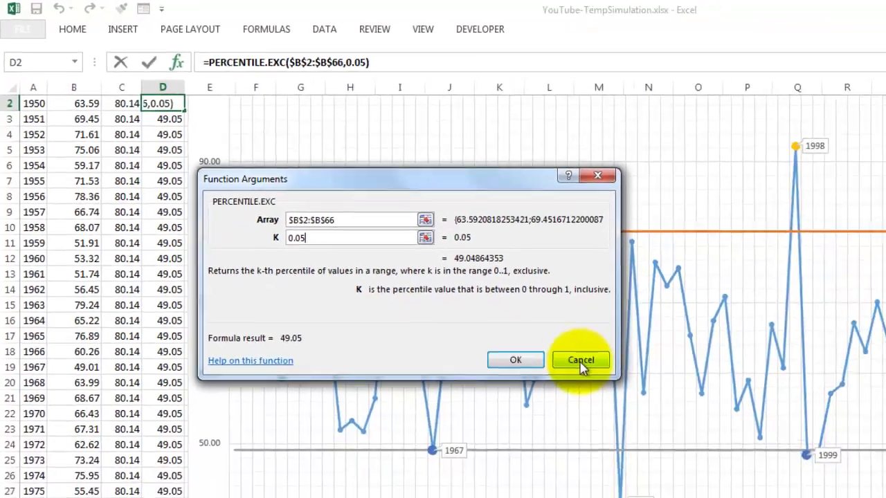
pyautogui.click(580, 361)
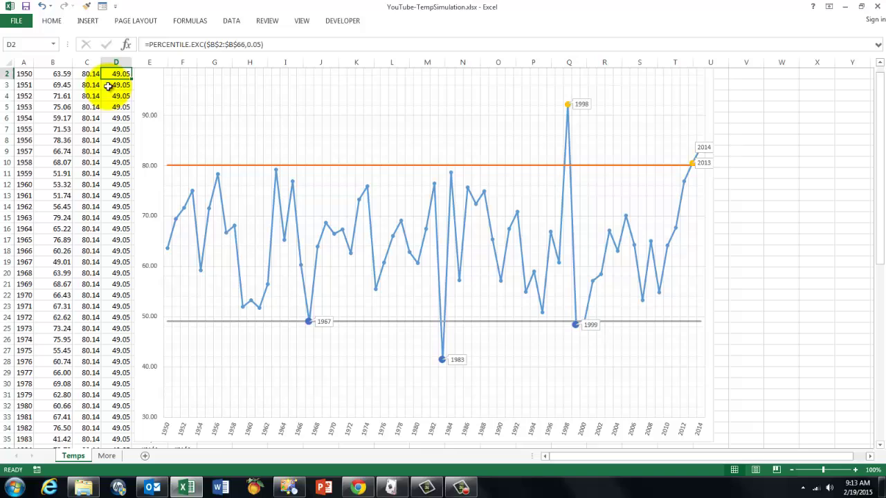
# - Review the data series in the temperature chart's data source settings and close them without changes
pyautogui.rightClick(308, 144)
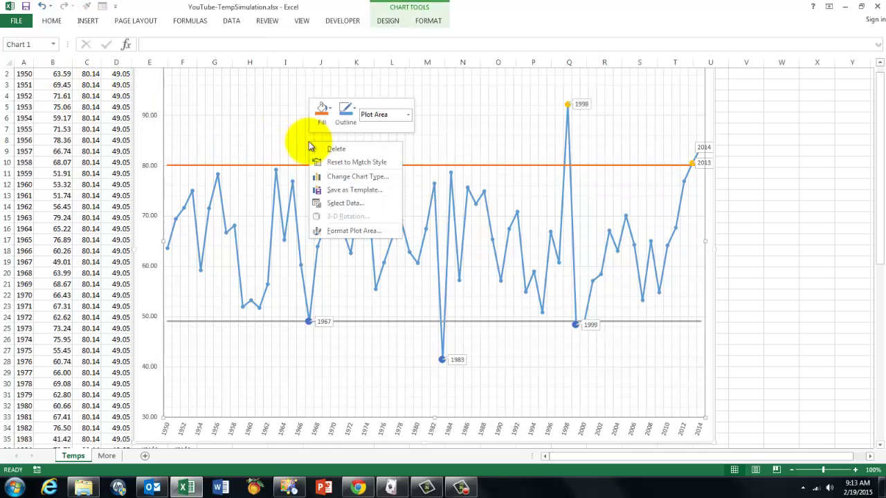
pyautogui.click(341, 204)
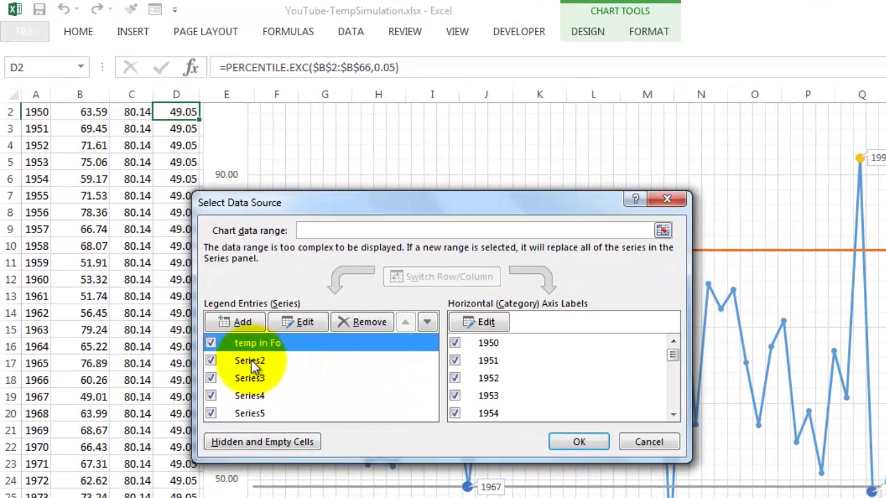
pyautogui.click(251, 362)
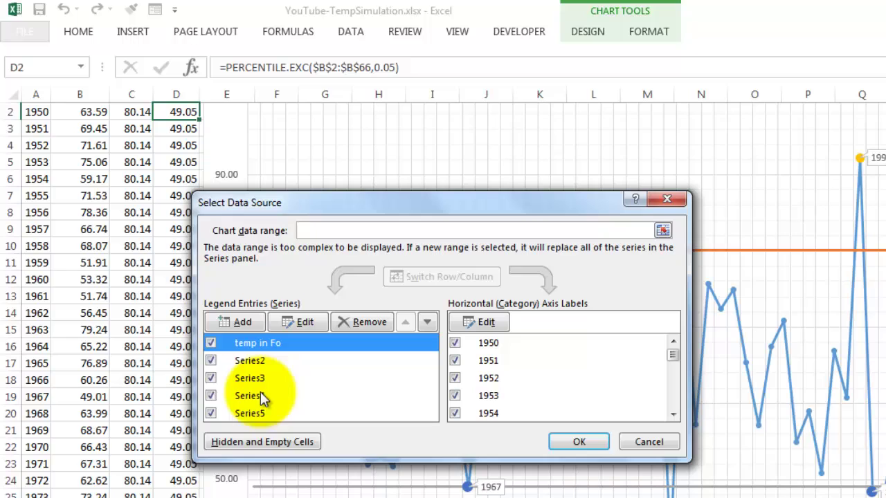
pyautogui.click(658, 442)
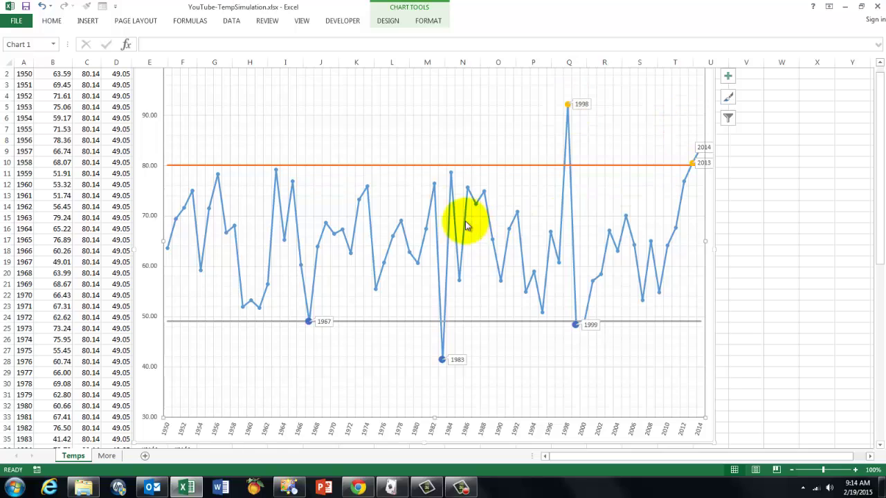
# - Move the chart to uncover columns E and F, and examine the logical test and both return values of the IF formula in E2
pyautogui.click(88, 108)
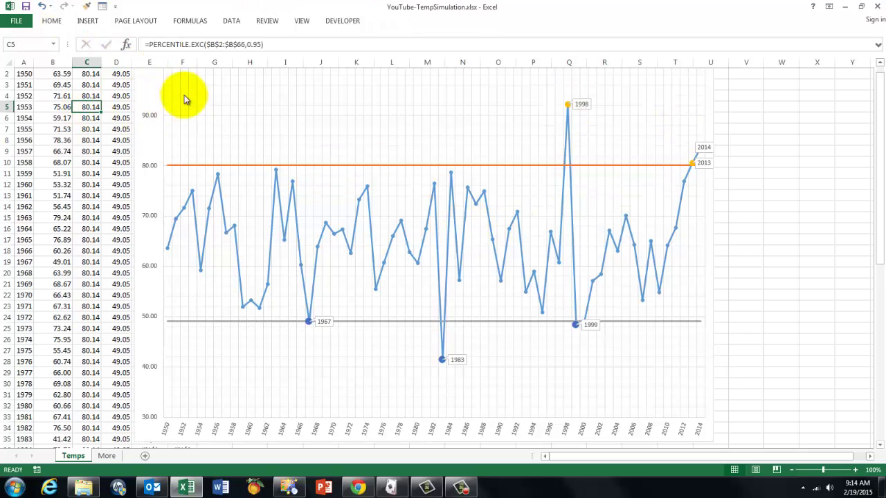
pyautogui.moveTo(139, 74); pyautogui.dragTo(206, 81)
pyautogui.click(145, 87)
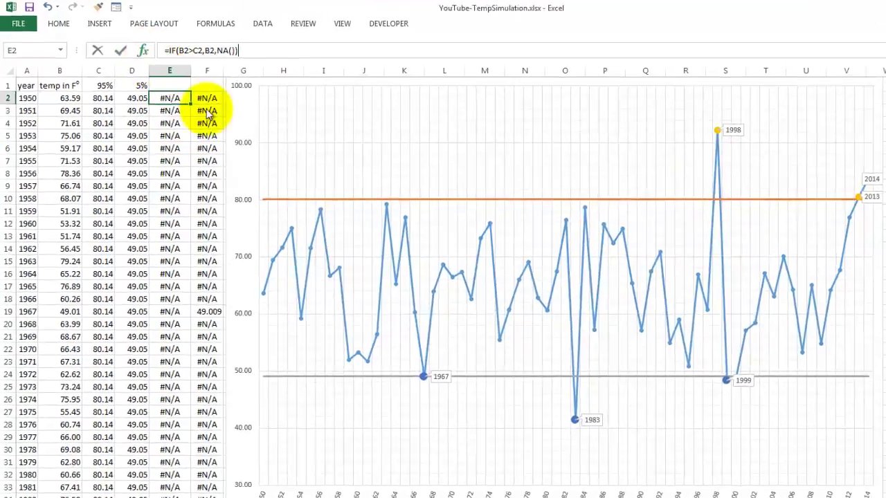
pyautogui.hotkey('shift', 'F3')
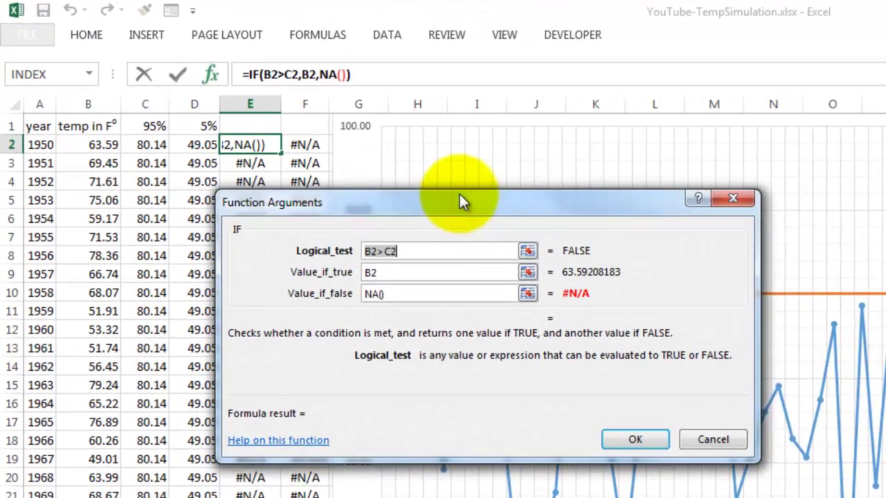
pyautogui.moveTo(310, 134); pyautogui.dragTo(460, 141)
pyautogui.moveTo(681, 211); pyautogui.dragTo(684, 211)
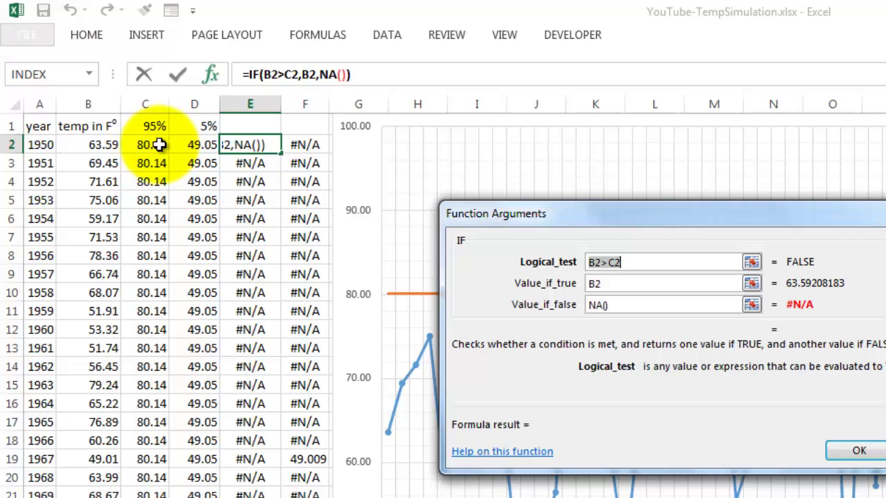
pyautogui.click(602, 283)
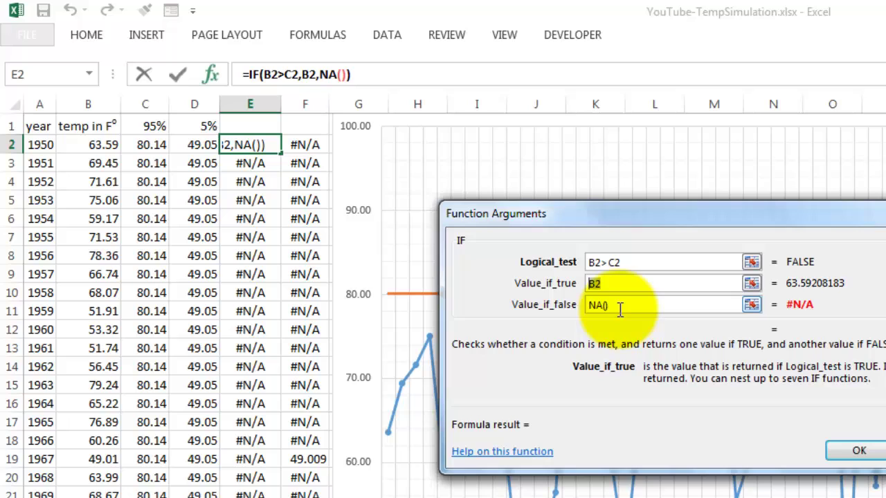
pyautogui.click(594, 307)
pyautogui.doubleClick(591, 306)
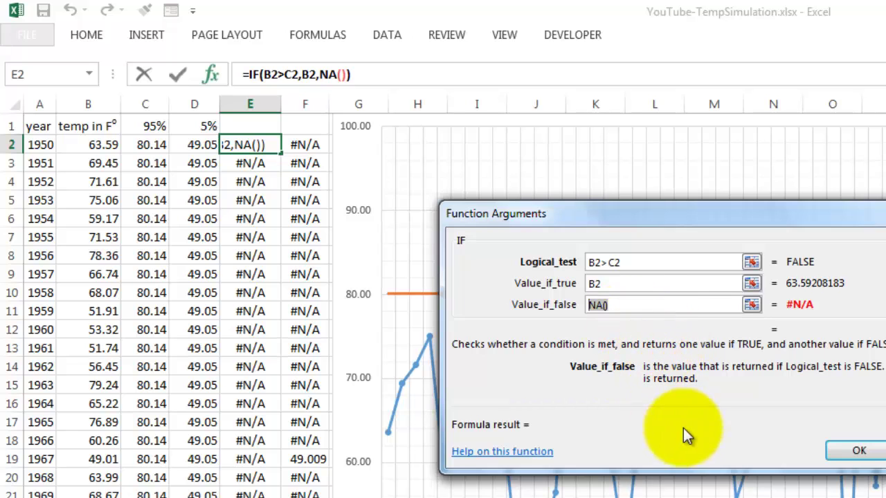
pyautogui.click(859, 451)
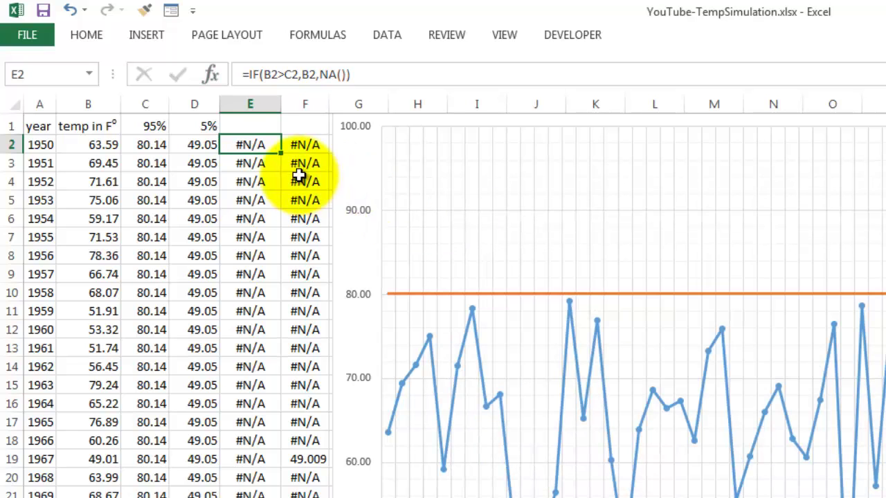
# - Examine the logical test and both return values of the IF formula in F2, leaving the formula unedited
pyautogui.click(298, 144)
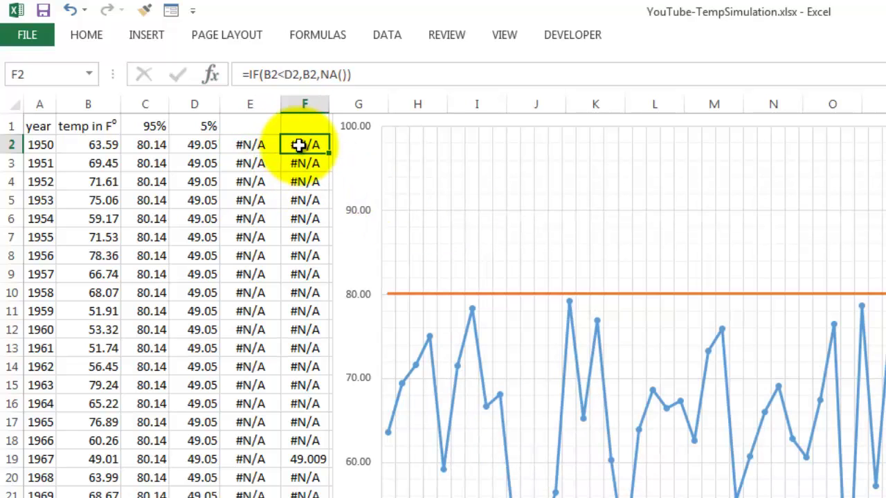
pyautogui.click(209, 75)
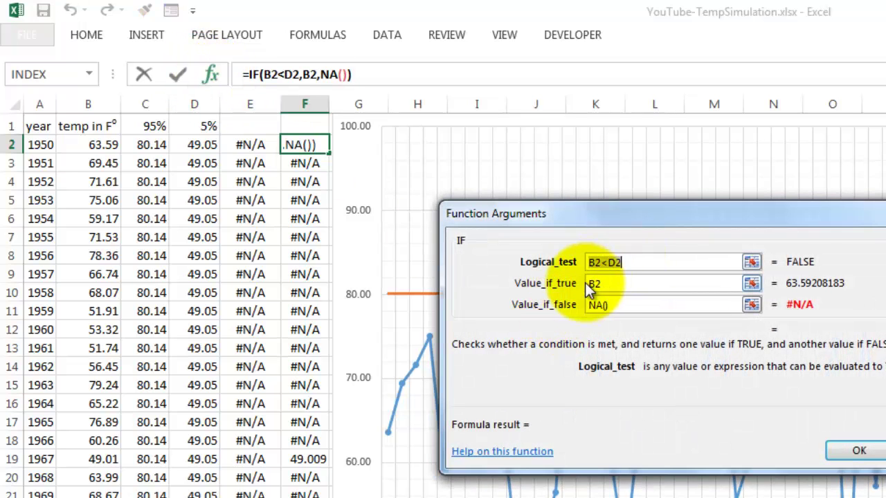
pyautogui.doubleClick(637, 263)
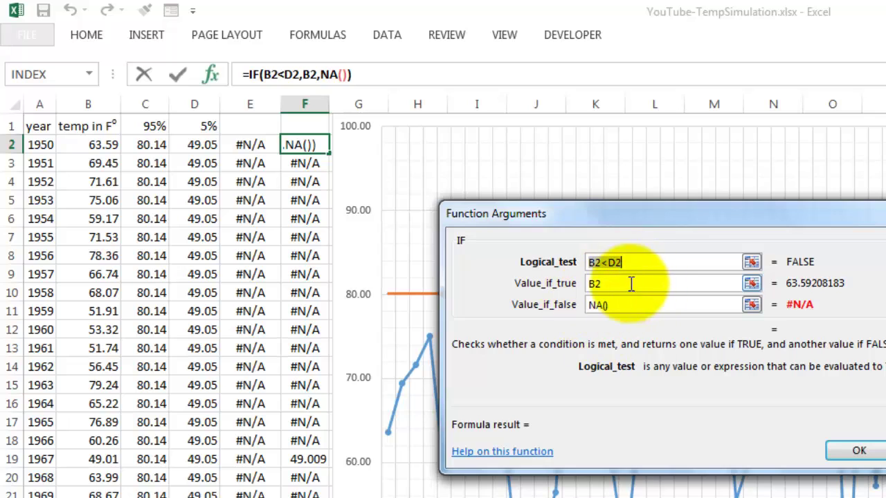
pyautogui.click(623, 286)
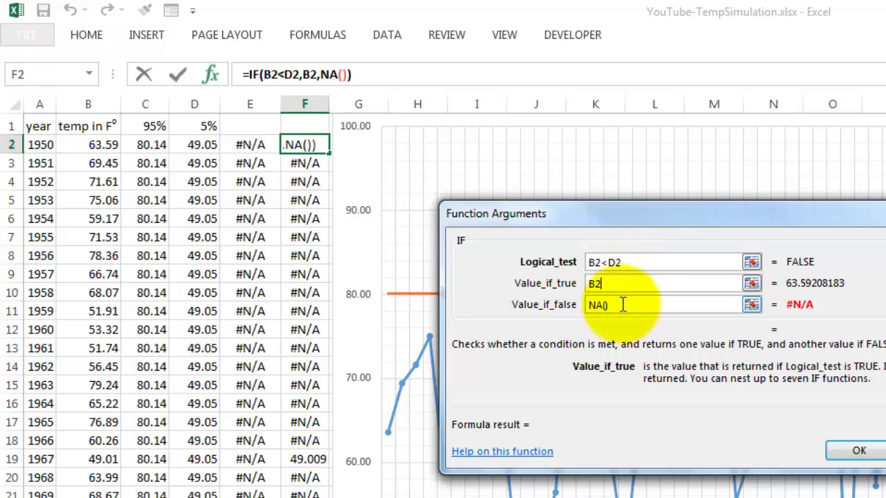
pyautogui.click(623, 304)
pyautogui.press('Return')
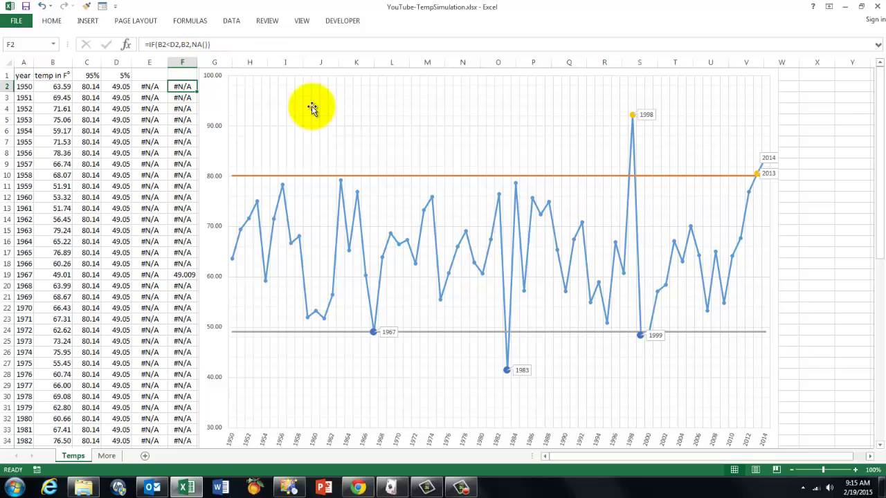
# - Review the chart's series list and category axis labels in its data source settings, and close them without changes
pyautogui.click(219, 101)
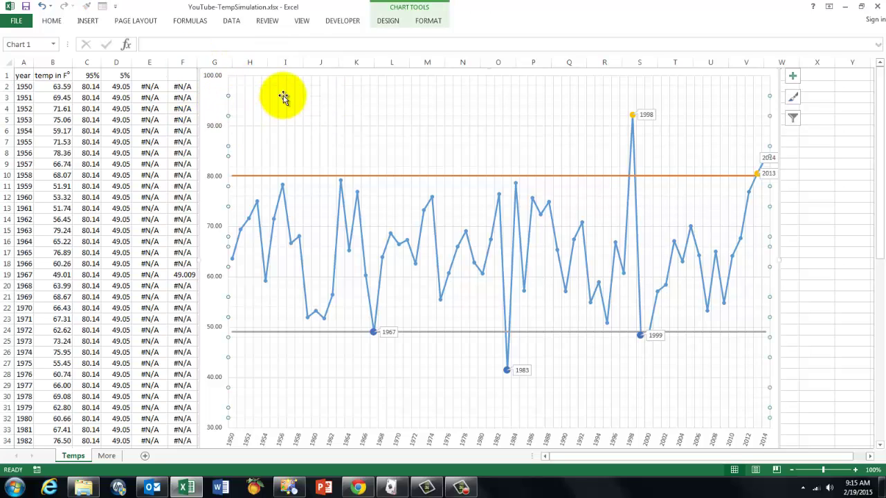
pyautogui.rightClick(234, 73)
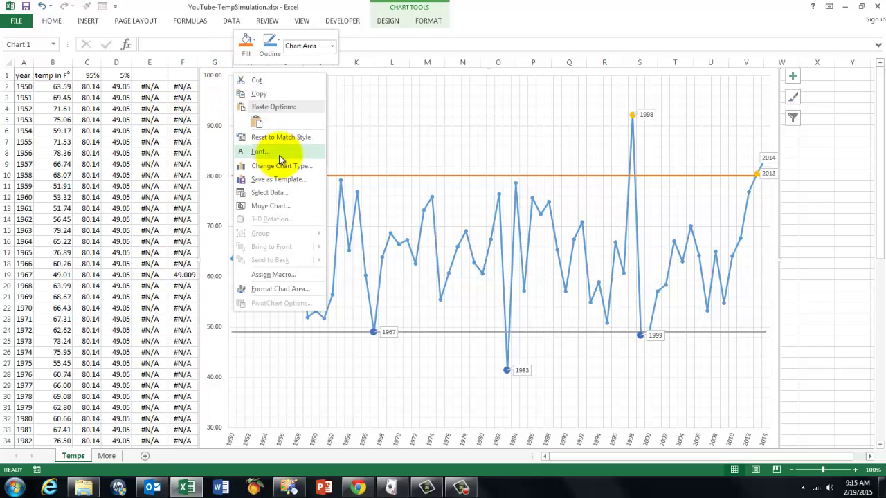
pyautogui.click(267, 194)
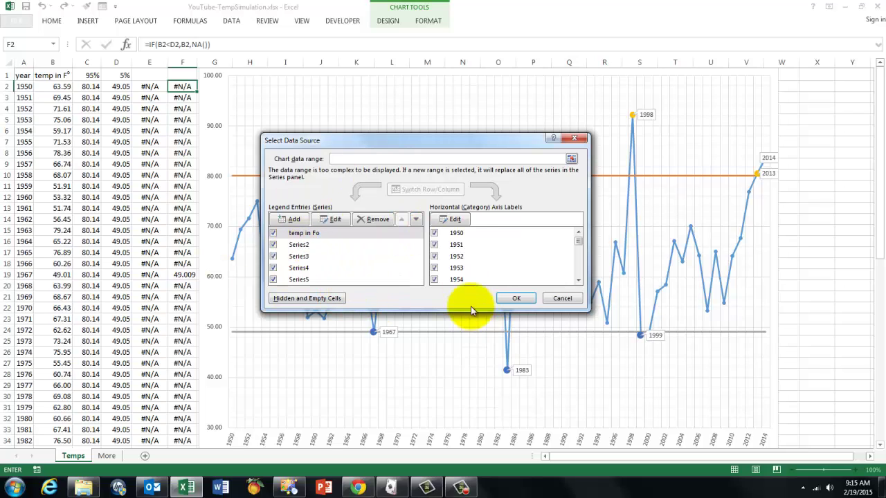
pyautogui.click(563, 298)
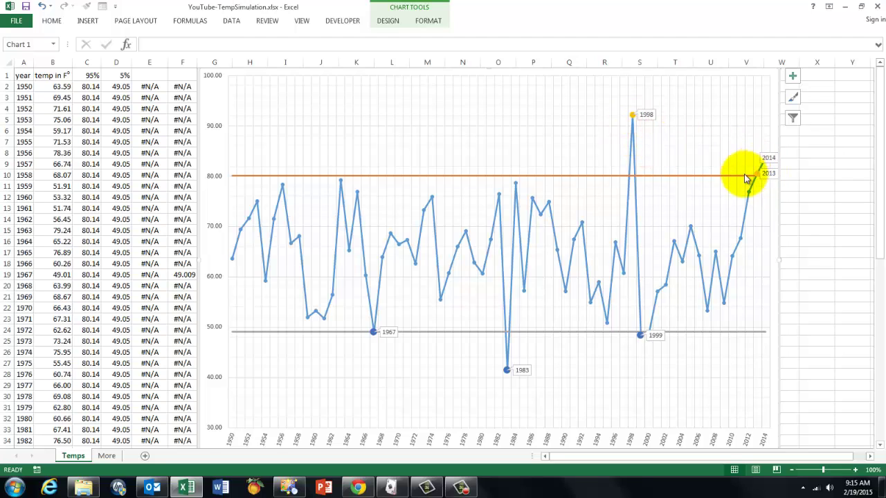
# - Show the data label placement options for the year labels on the points above the 95% line
pyautogui.click(634, 115)
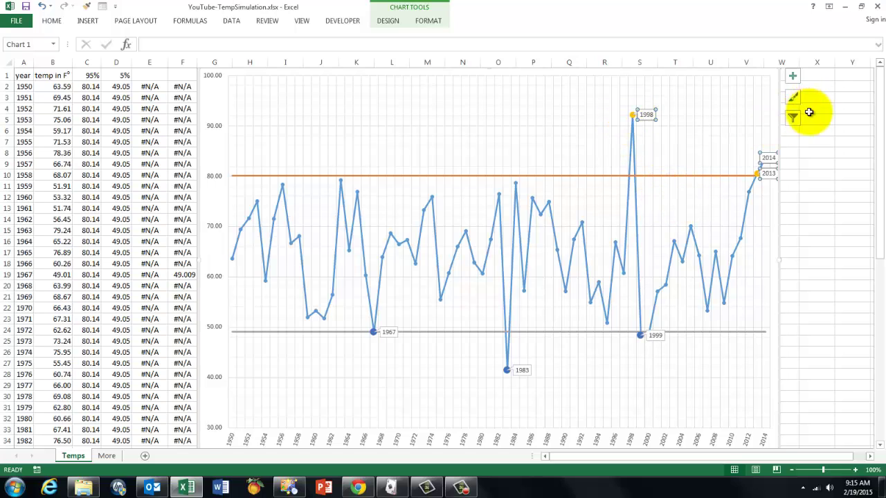
pyautogui.click(793, 76)
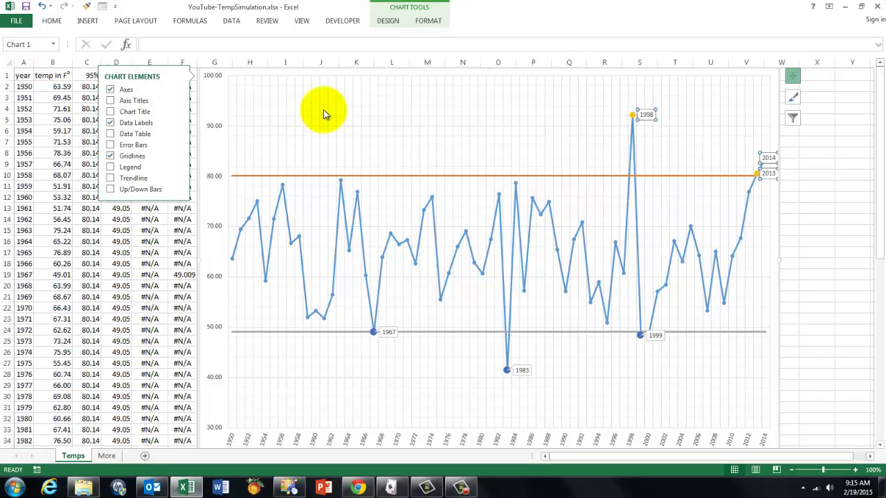
pyautogui.click(177, 124)
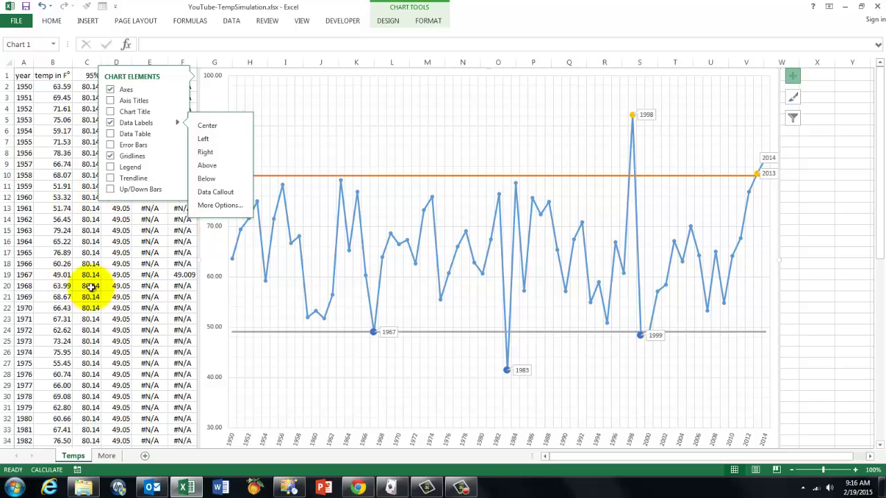
# - Select A1 and recalculate the sheet several times to generate new random temperatures in the table and chart
pyautogui.click(24, 75)
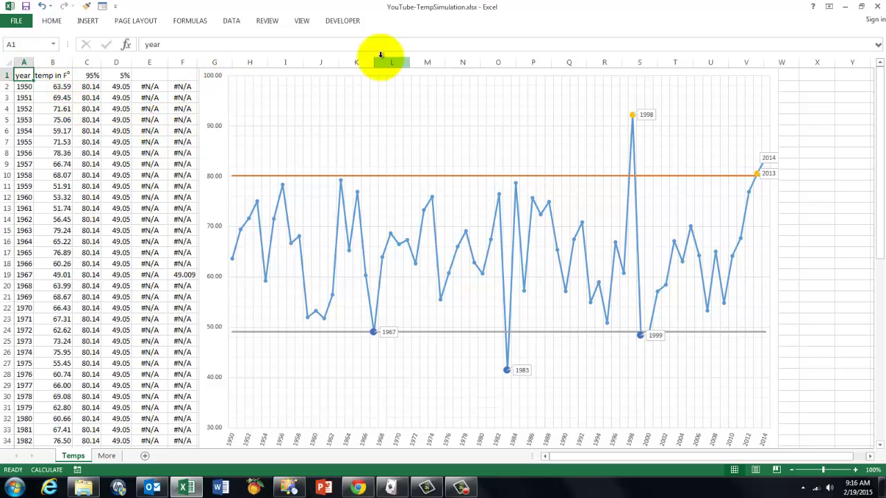
pyautogui.press('F9')
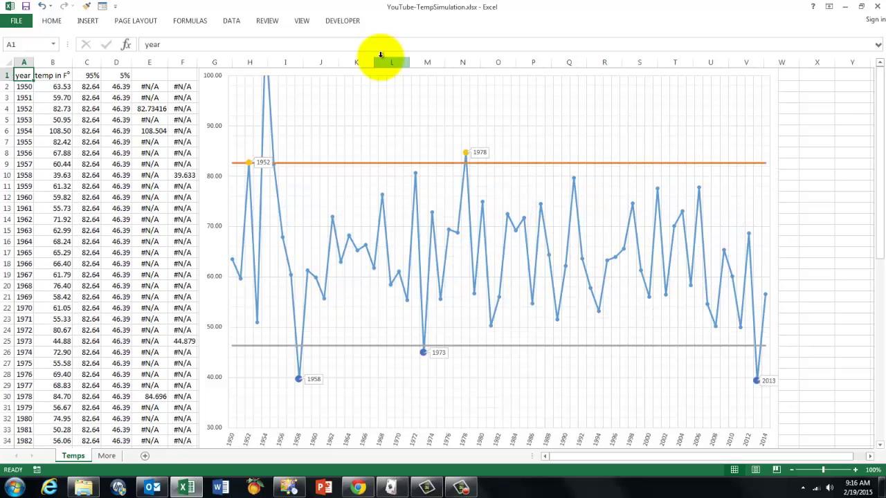
pyautogui.press('F9')
pyautogui.press('F9')
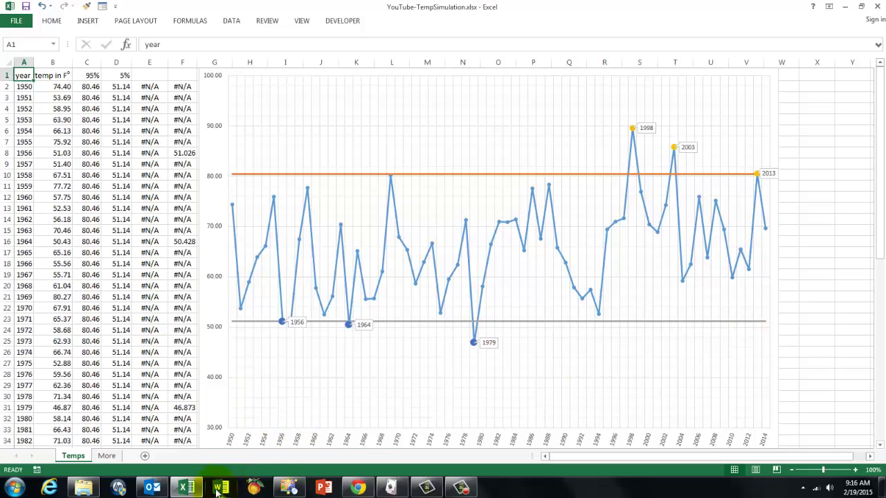
# - Switch to the More sheet with the book's chapter overview
pyautogui.click(107, 456)
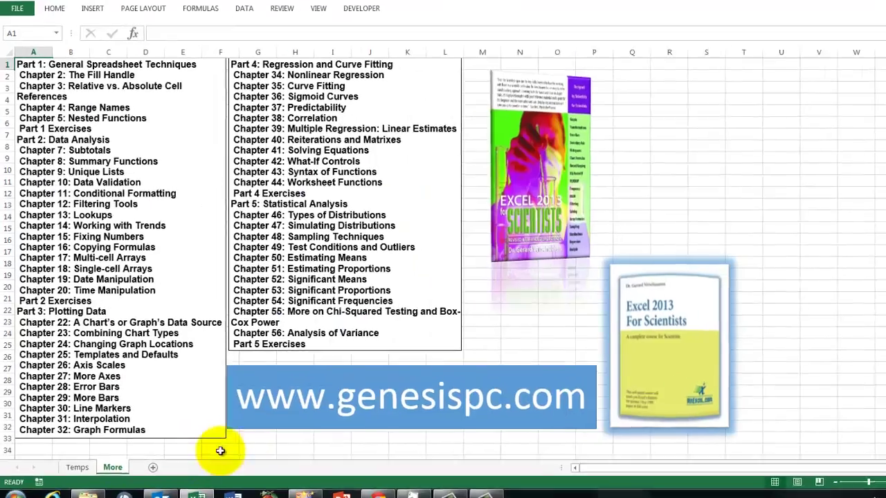